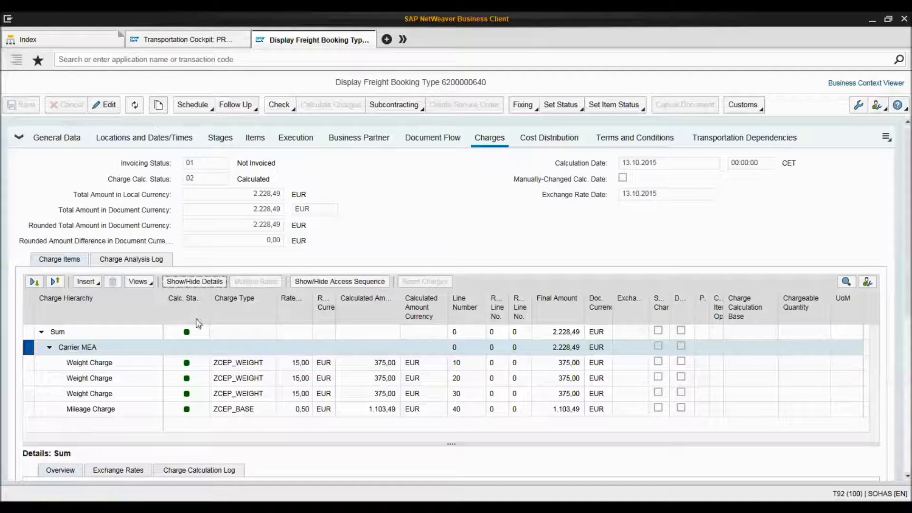
Step: Open the freight agreement ZCEP_FA2 linked in the freight booking's charge details
{"action": "scroll", "coordinate": [236, 322], "scroll_direction": "down", "scroll_amount": 2}
{"action": "scroll", "coordinate": [236, 321], "scroll_direction": "down", "scroll_amount": 6}
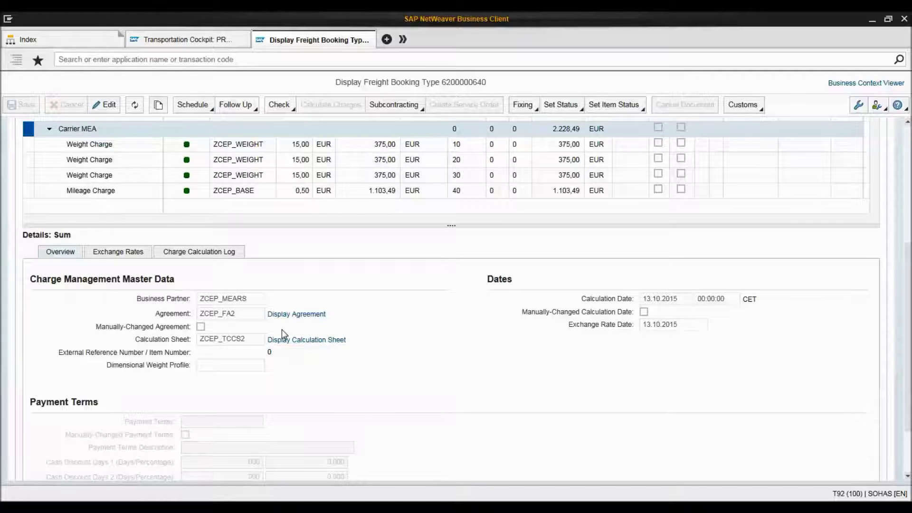
{"action": "left_click", "coordinate": [305, 315]}
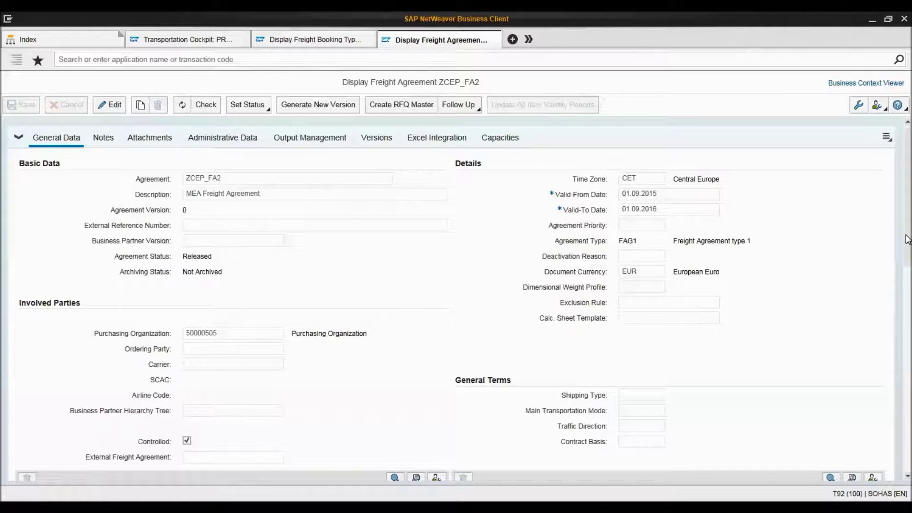
Step: Review the agreement's general data and involved parties, and display the calculation sheet of item 100
{"action": "scroll", "coordinate": [907, 239], "scroll_direction": "down", "scroll_amount": 3}
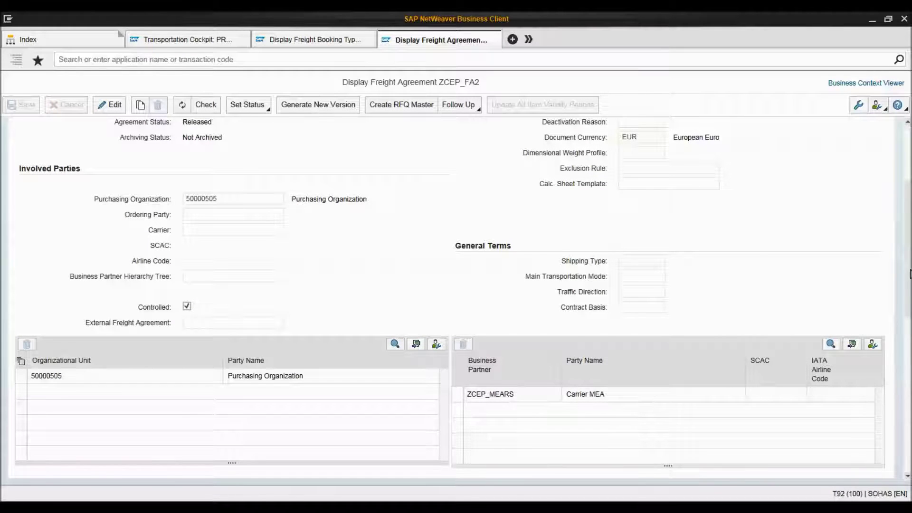
{"action": "scroll", "coordinate": [910, 274], "scroll_direction": "down", "scroll_amount": 3}
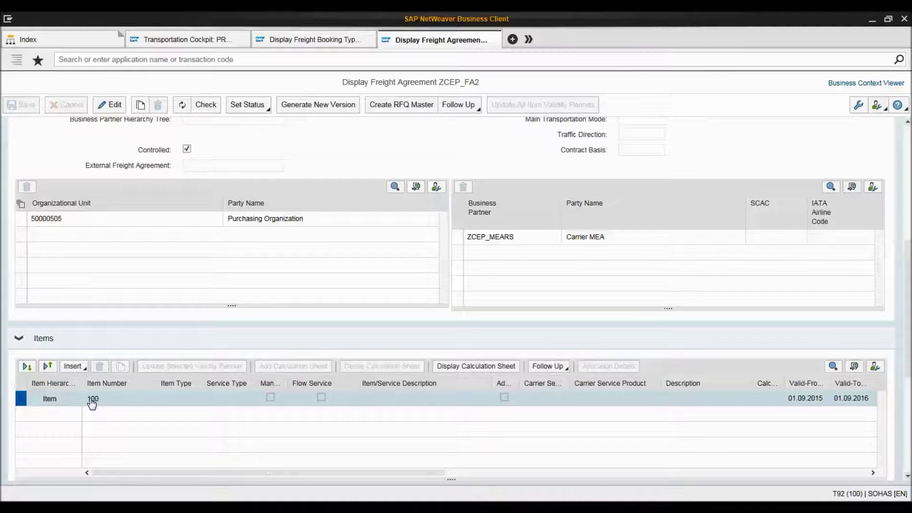
{"action": "left_click", "coordinate": [480, 371]}
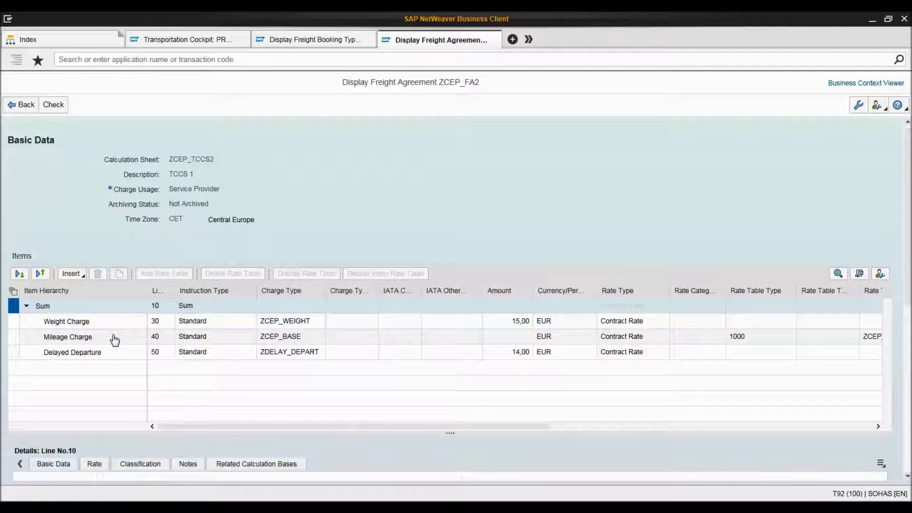
Step: Examine the calculation sheet's weight, mileage and delayed departure charge lines, including the weight charge amount
{"action": "mouse_move", "coordinate": [223, 426]}
{"action": "left_mouse_down"}
{"action": "mouse_move", "coordinate": [423, 429]}
{"action": "mouse_move", "coordinate": [216, 429]}
{"action": "left_mouse_up"}
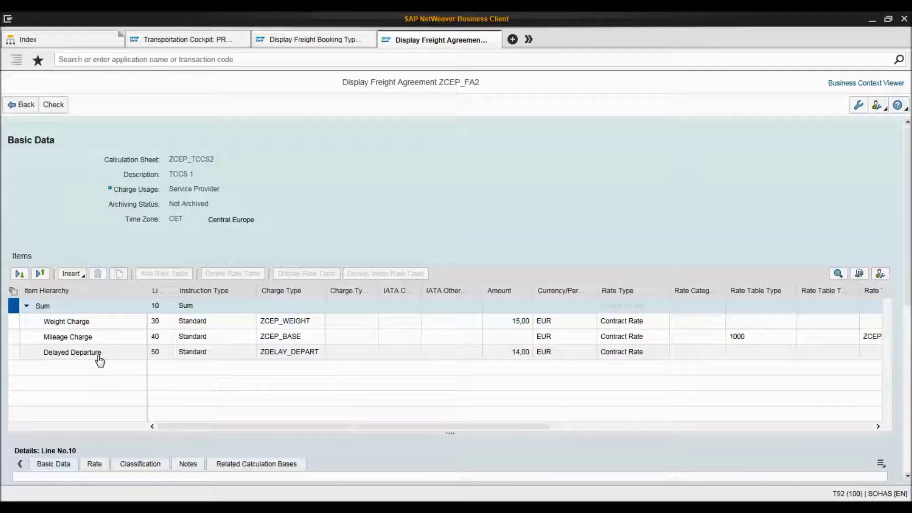
{"action": "left_click", "coordinate": [13, 322]}
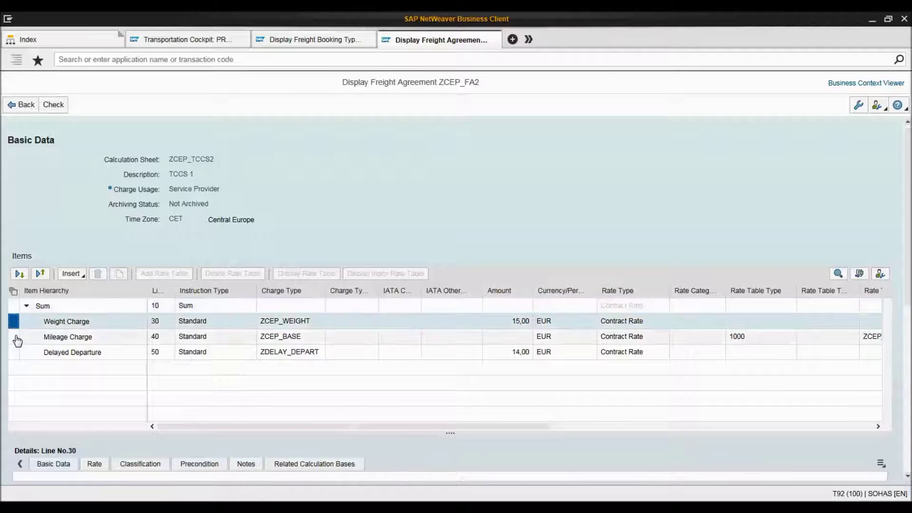
{"action": "left_click", "coordinate": [15, 338]}
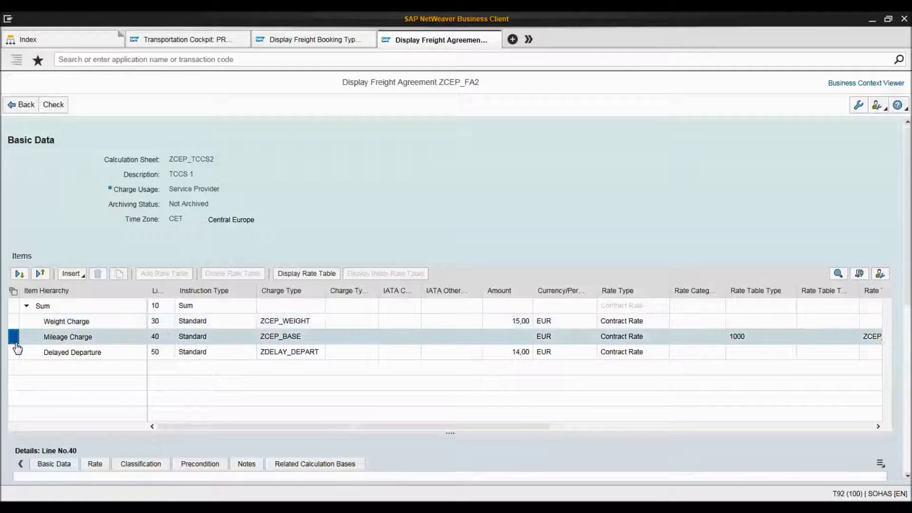
{"action": "left_click", "coordinate": [16, 353]}
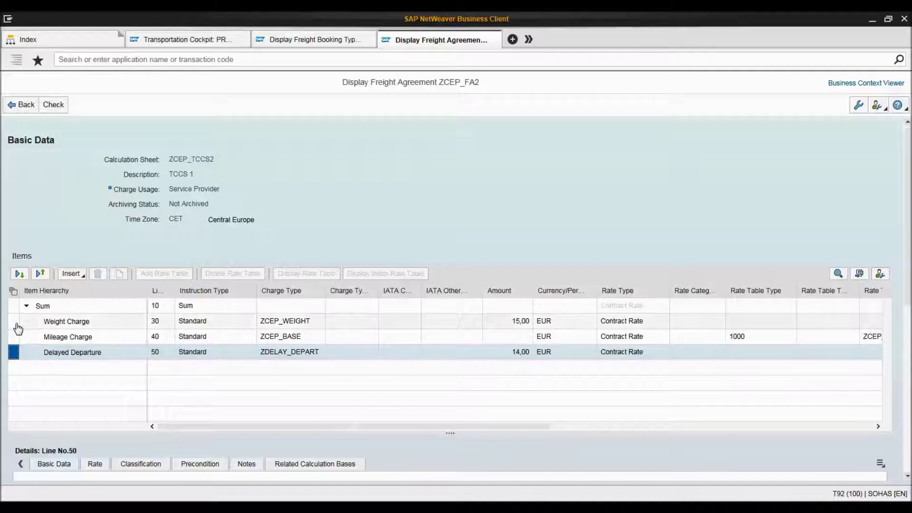
{"action": "left_click", "coordinate": [173, 322]}
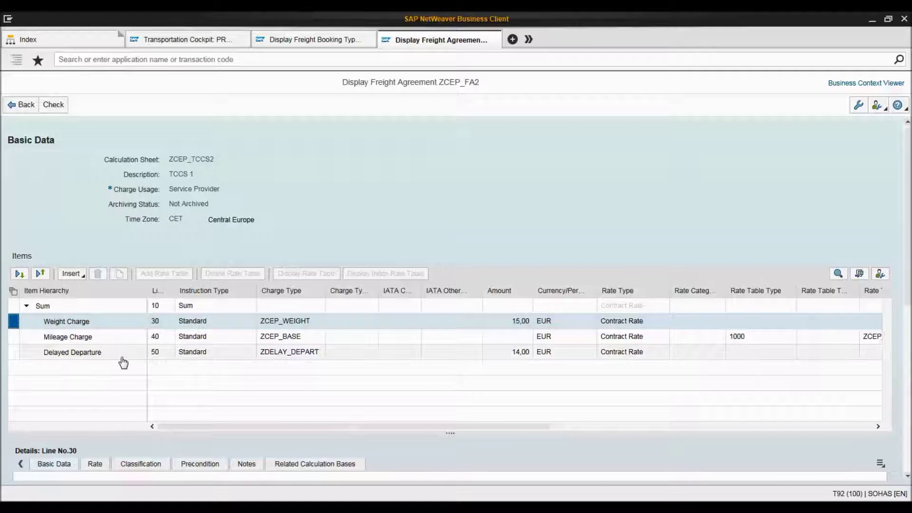
{"action": "left_click_drag", "start_coordinate": [511, 321], "coordinate": [523, 321]}
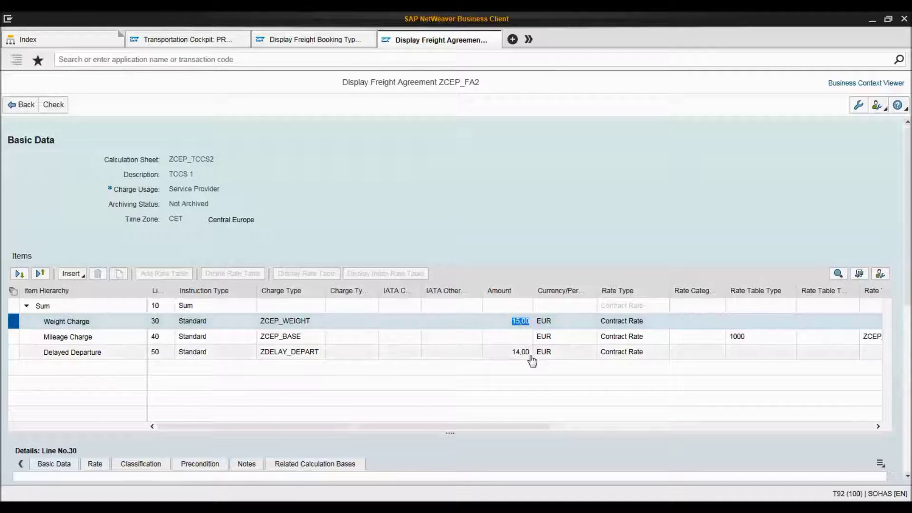
Step: Display the rate table of the Mileage Charge line and inspect its source and destination location scales
{"action": "left_click", "coordinate": [11, 338]}
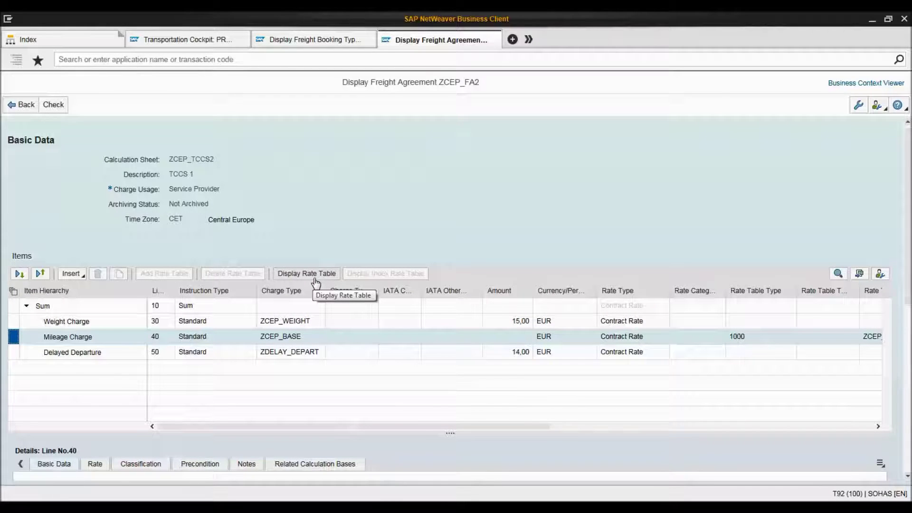
{"action": "left_click", "coordinate": [317, 280]}
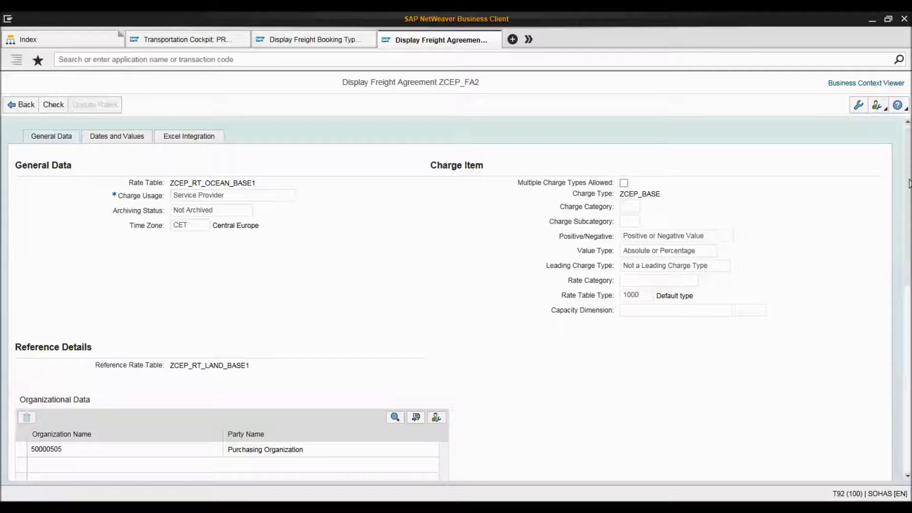
{"action": "scroll", "coordinate": [909, 183], "scroll_direction": "down", "scroll_amount": 3}
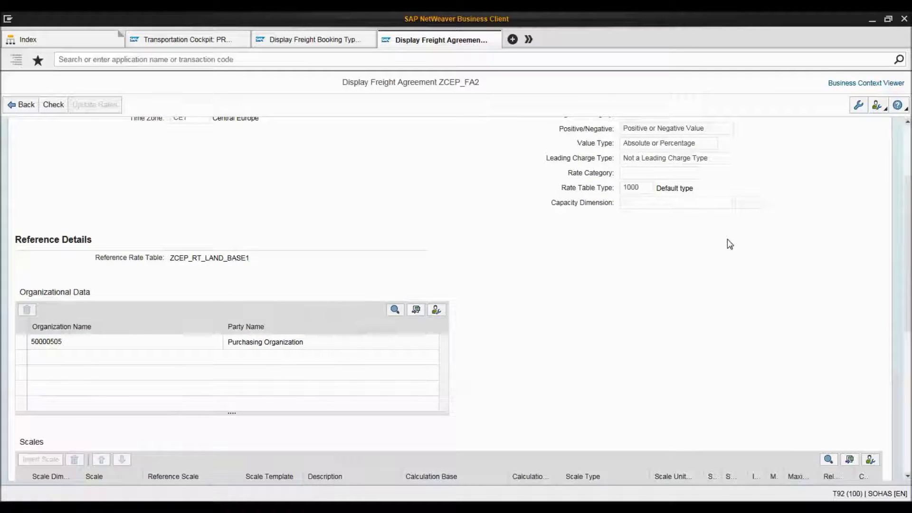
{"action": "scroll", "coordinate": [909, 204], "scroll_direction": "down", "scroll_amount": 5}
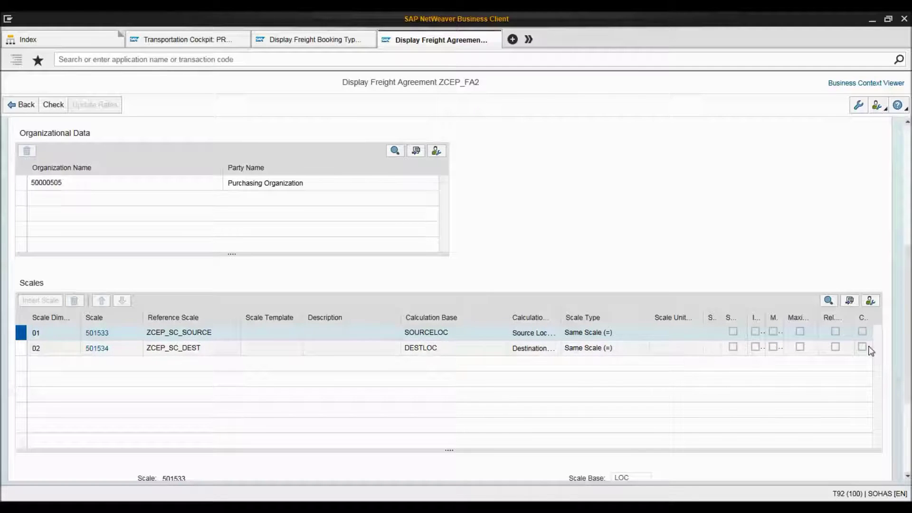
{"action": "scroll", "coordinate": [907, 340], "scroll_direction": "down", "scroll_amount": 3}
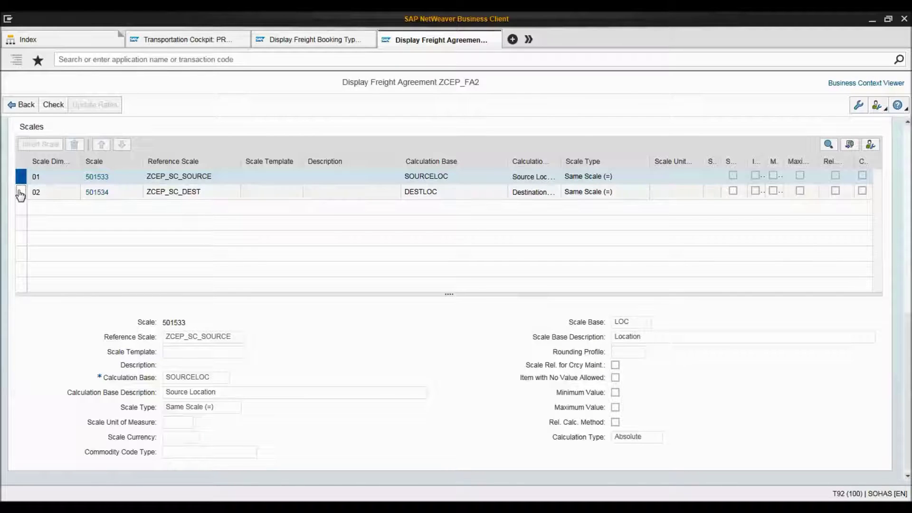
{"action": "key", "text": "Down"}
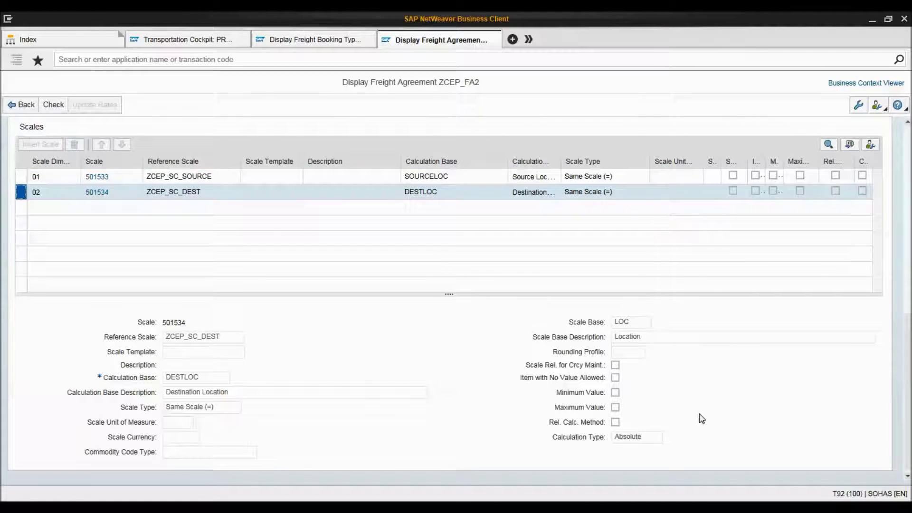
Step: Show the rate table's dates and values, and list the rates by source and destination location without a column scale
{"action": "left_click_drag", "start_coordinate": [910, 349], "coordinate": [903, 114]}
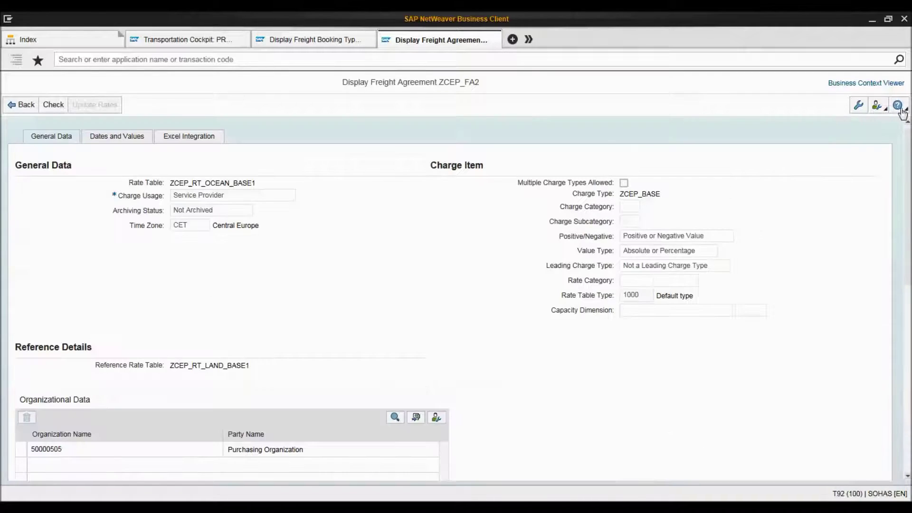
{"action": "left_click", "coordinate": [117, 143]}
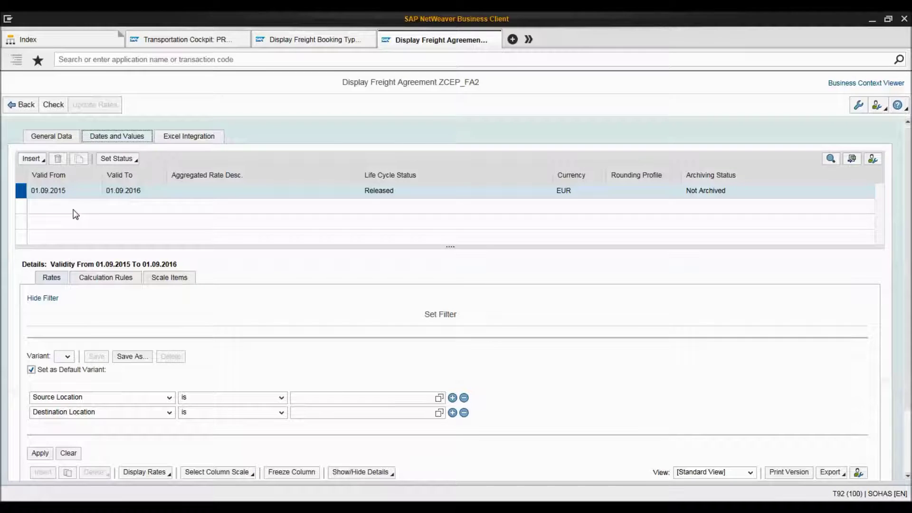
{"action": "scroll", "coordinate": [908, 198], "scroll_direction": "down", "scroll_amount": 3}
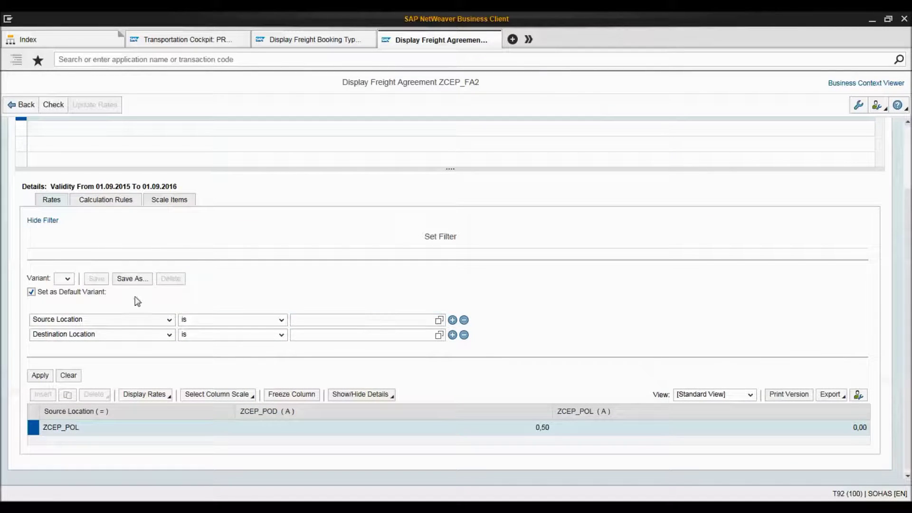
{"action": "left_click", "coordinate": [252, 402]}
{"action": "left_click", "coordinate": [243, 439]}
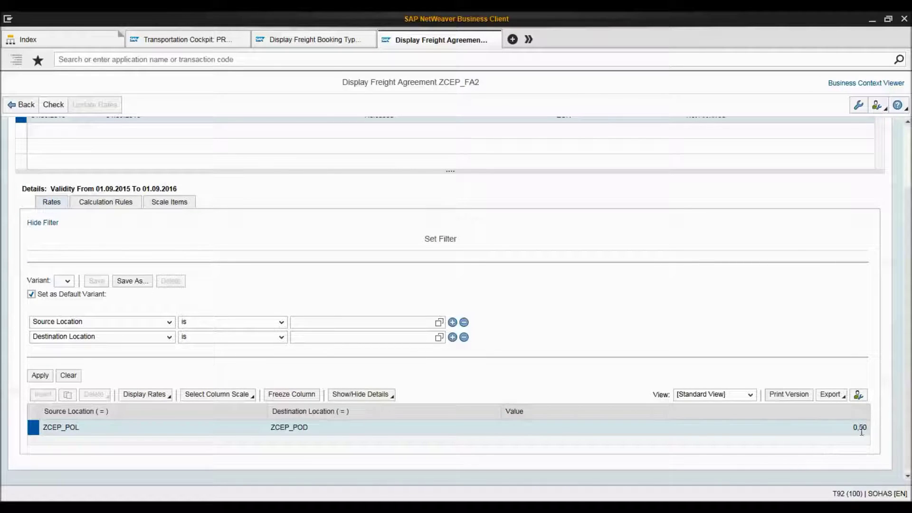
Step: Check the calculation rules for the rate table's validity period and return to its rates
{"action": "left_click", "coordinate": [101, 204]}
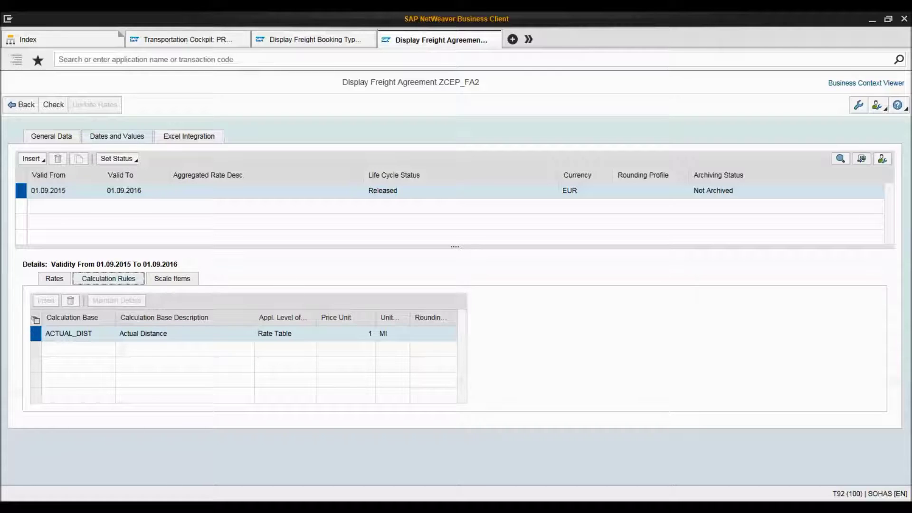
{"action": "left_click", "coordinate": [88, 391]}
{"action": "scroll", "coordinate": [247, 371], "scroll_direction": "down", "scroll_amount": 2}
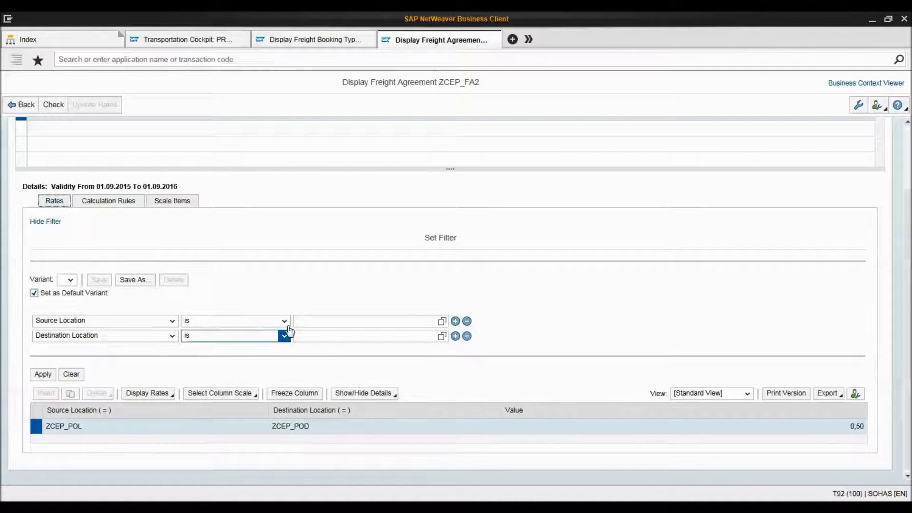
{"action": "scroll", "coordinate": [300, 312], "scroll_direction": "up", "scroll_amount": 1}
{"action": "scroll", "coordinate": [300, 311], "scroll_direction": "up", "scroll_amount": 2}
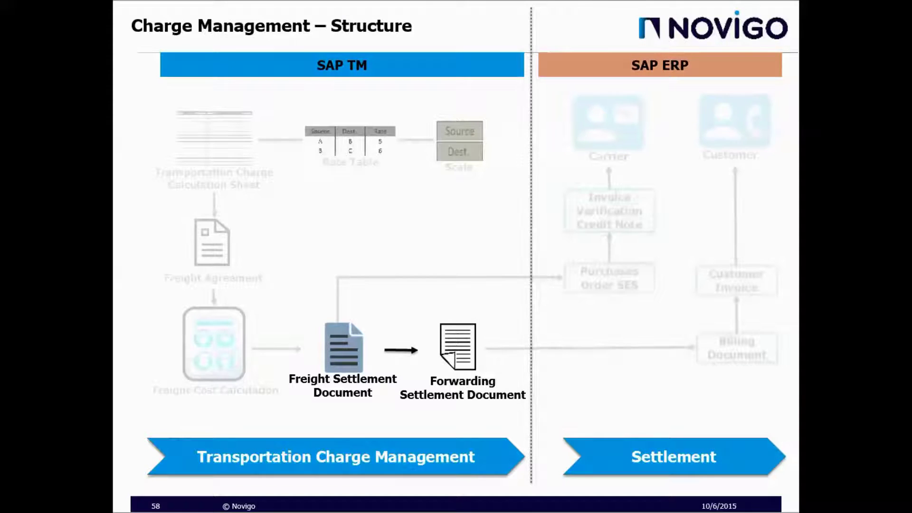
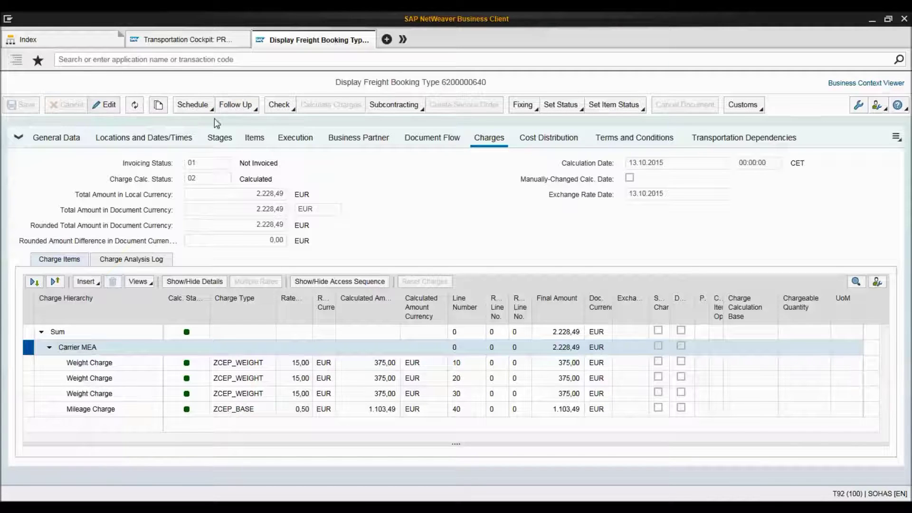
Step: Create a freight settlement document as a follow-up to the freight booking and show its general data
{"action": "left_click", "coordinate": [253, 113]}
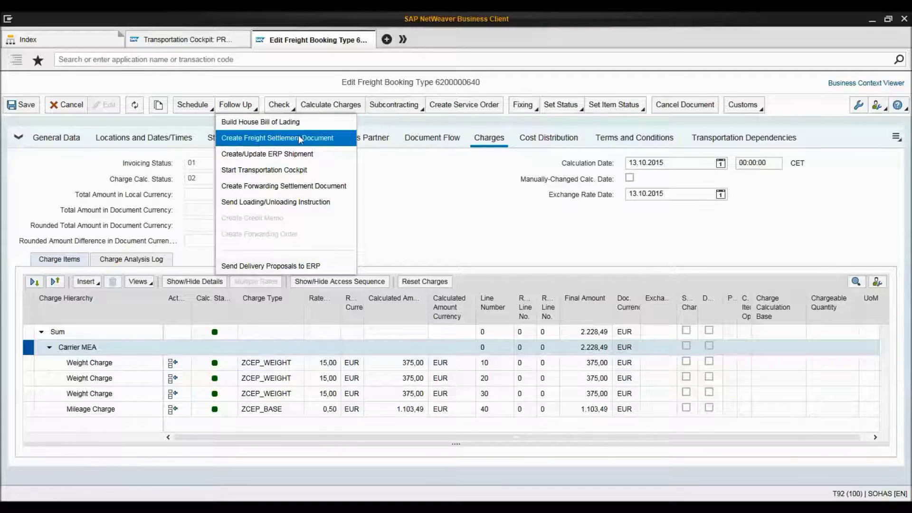
{"action": "left_click", "coordinate": [314, 142]}
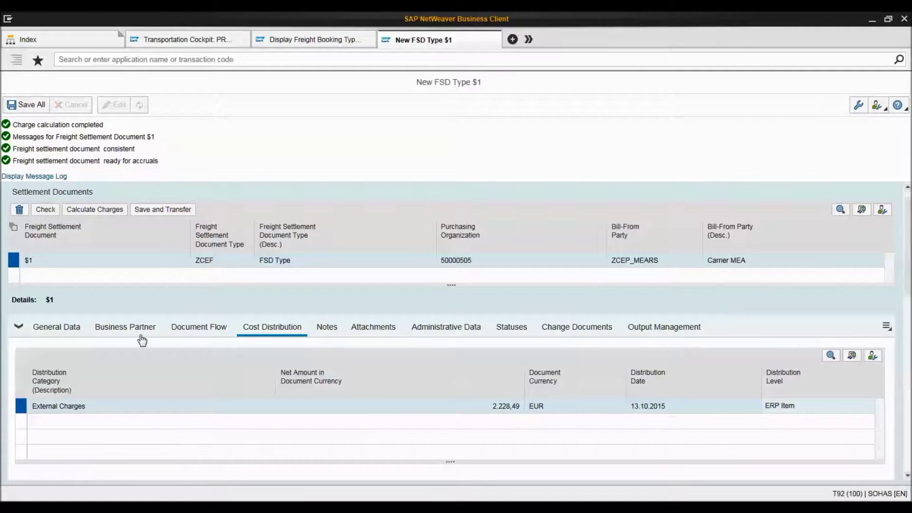
{"action": "left_click", "coordinate": [57, 327]}
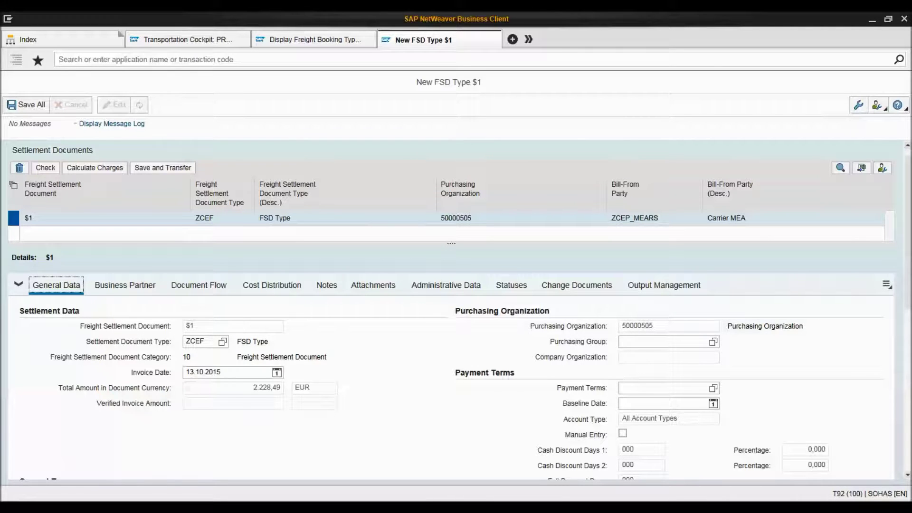
Step: Review the settlement document's general data and assigned orders, and display its charges
{"action": "scroll", "coordinate": [456, 309], "scroll_direction": "down", "scroll_amount": 5}
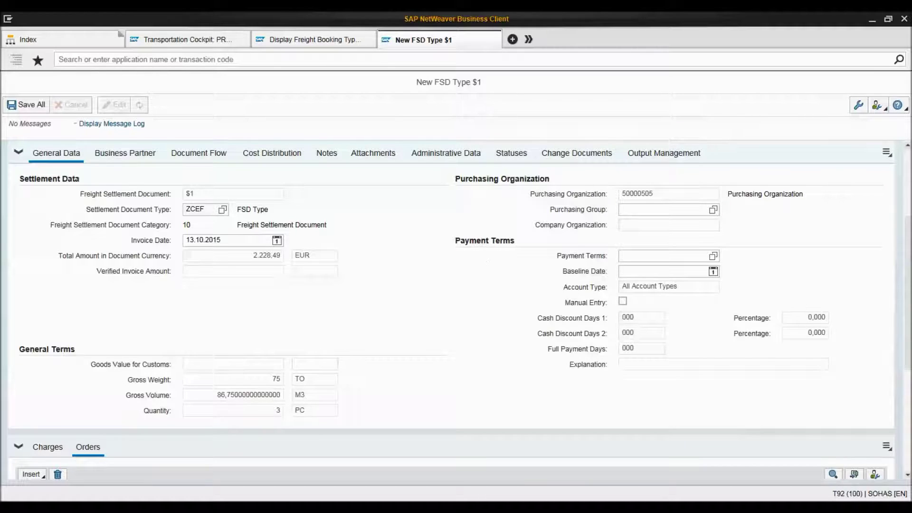
{"action": "scroll", "coordinate": [456, 309], "scroll_direction": "down", "scroll_amount": 3}
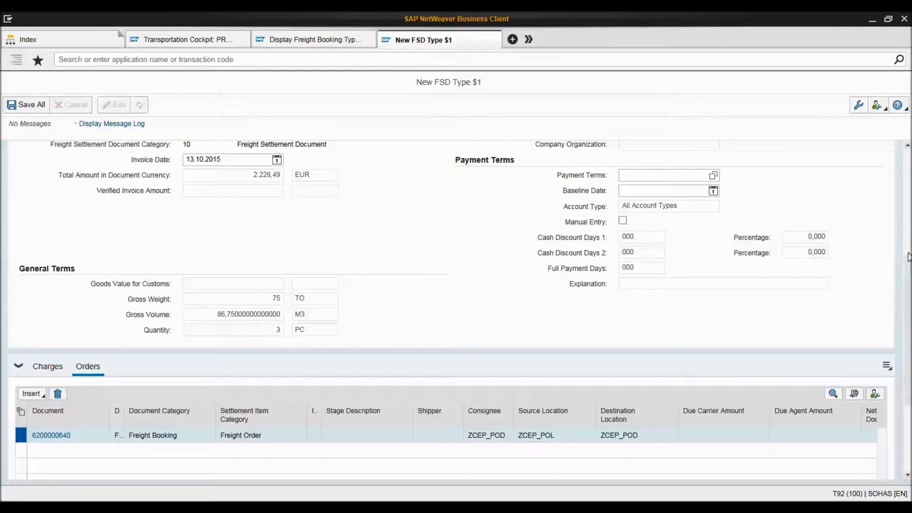
{"action": "scroll", "coordinate": [909, 256], "scroll_direction": "down", "scroll_amount": 5}
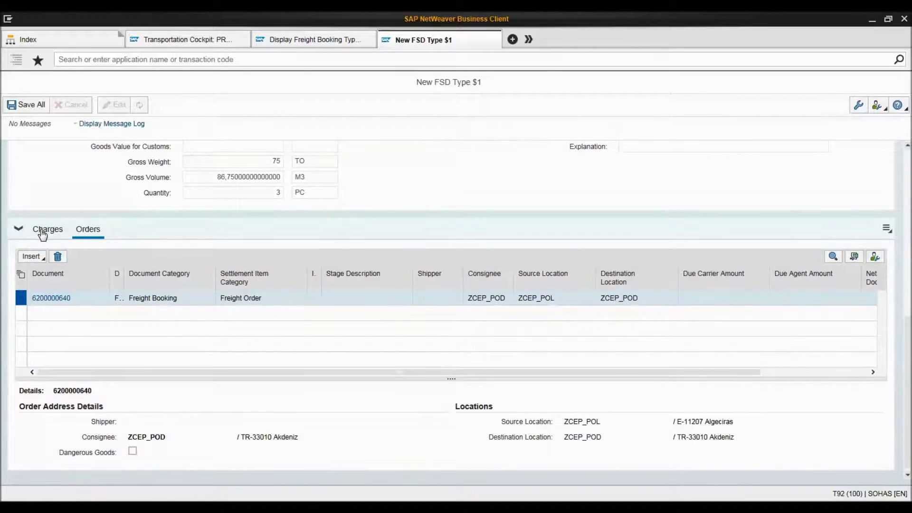
{"action": "scroll", "coordinate": [61, 299], "scroll_direction": "down", "scroll_amount": 2}
{"action": "left_click", "coordinate": [37, 287]}
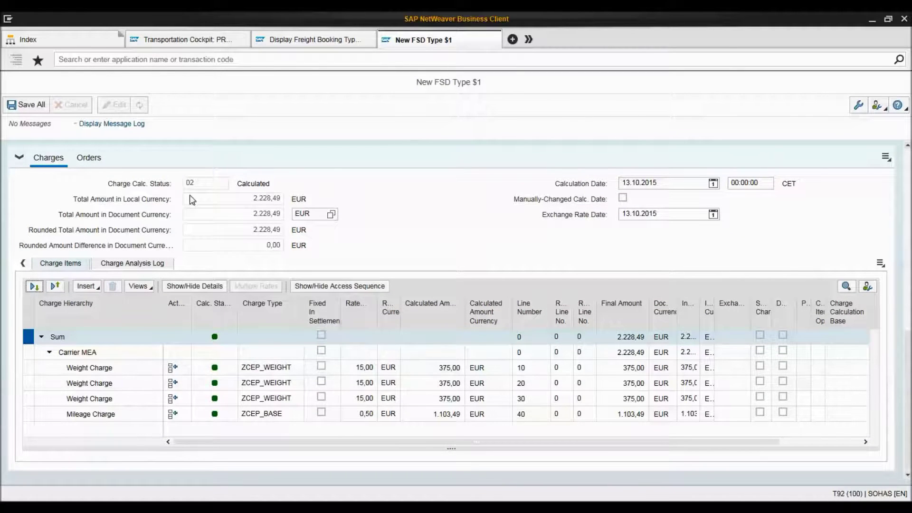
Step: Check the settlement document's assigned orders again and show its business partners
{"action": "left_click", "coordinate": [88, 158]}
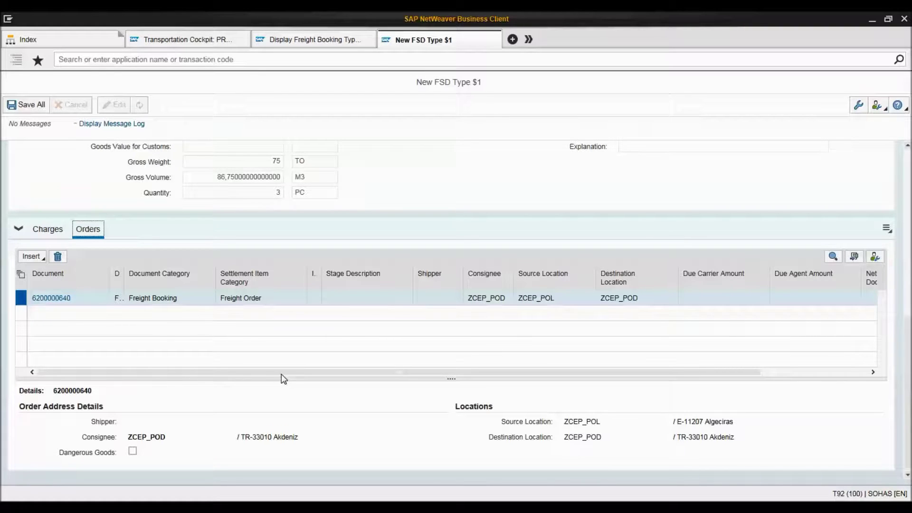
{"action": "left_click_drag", "start_coordinate": [290, 374], "coordinate": [214, 370]}
{"action": "scroll", "coordinate": [306, 307], "scroll_direction": "up", "scroll_amount": 7}
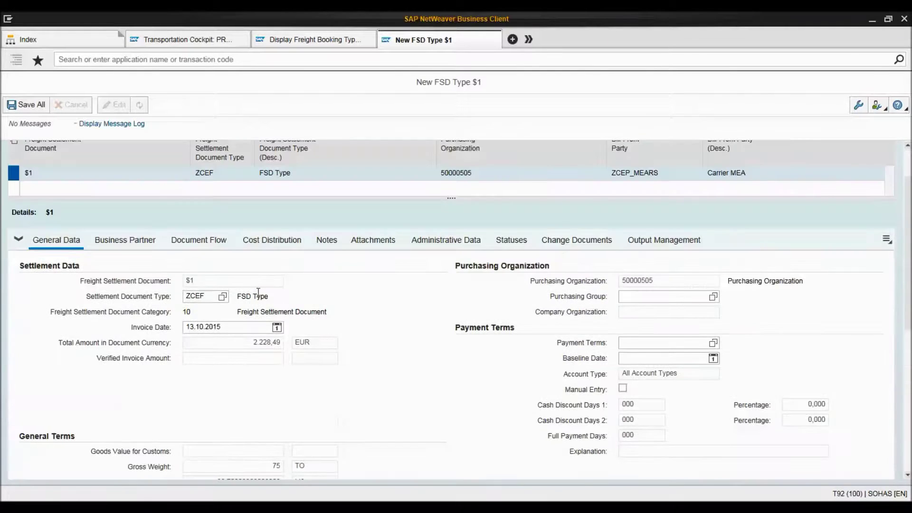
{"action": "left_click", "coordinate": [120, 243]}
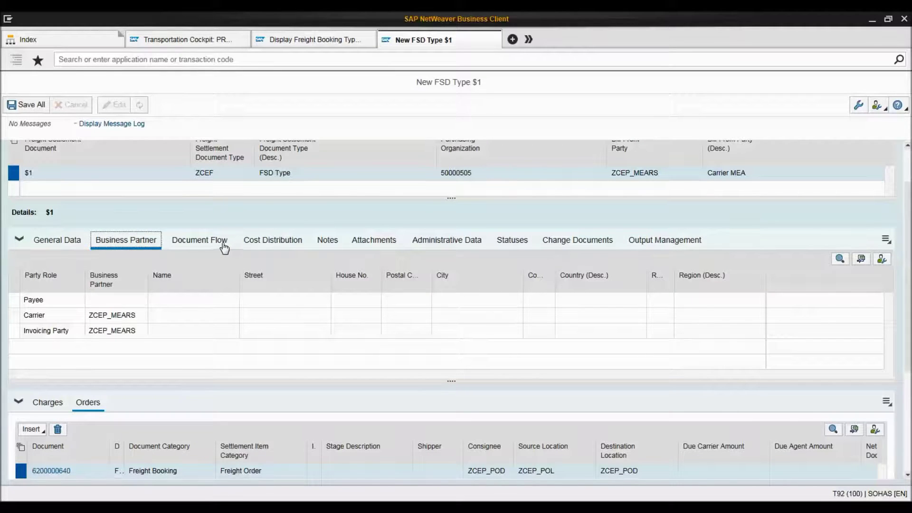
Step: Review the settlement document's cost distribution and inspect the charge breakdown for the Acetone product, collapsing it again when done
{"action": "left_click", "coordinate": [289, 245]}
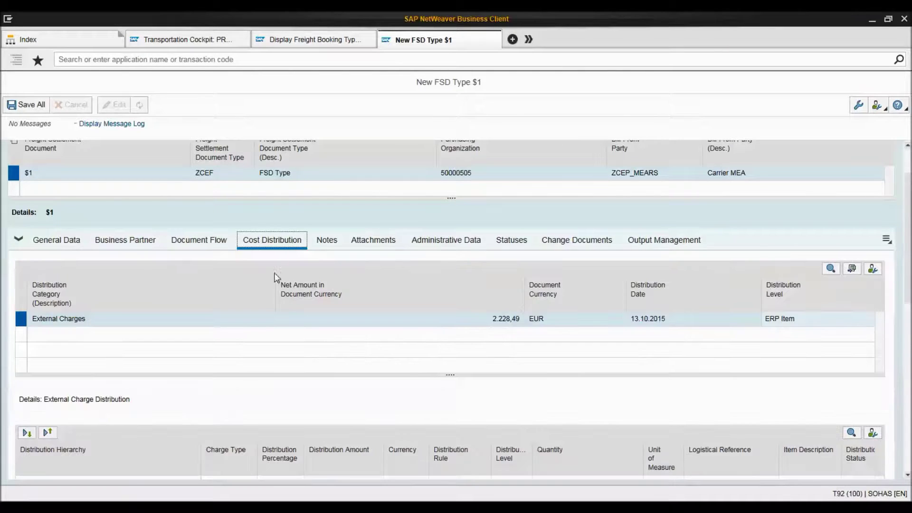
{"action": "scroll", "coordinate": [270, 285], "scroll_direction": "down", "scroll_amount": 3}
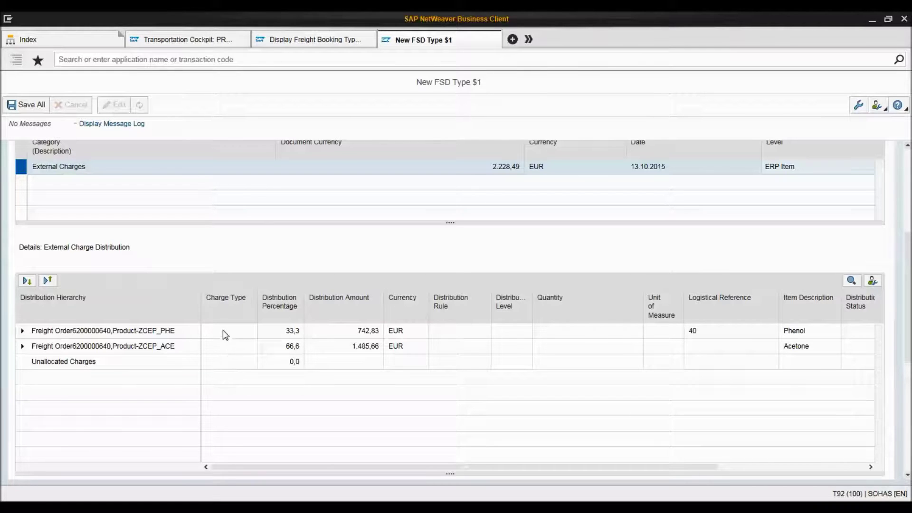
{"action": "left_click", "coordinate": [22, 347]}
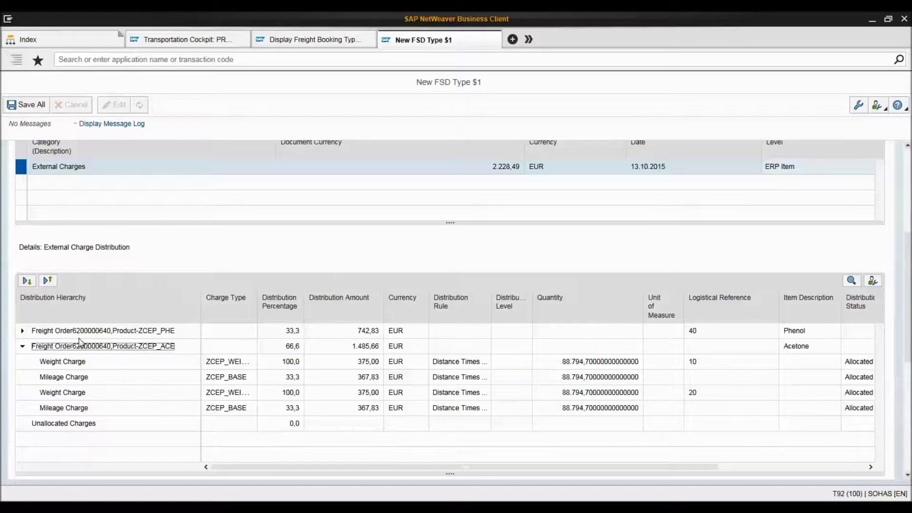
{"action": "left_click", "coordinate": [23, 346]}
{"action": "scroll", "coordinate": [382, 232], "scroll_direction": "up", "scroll_amount": 5}
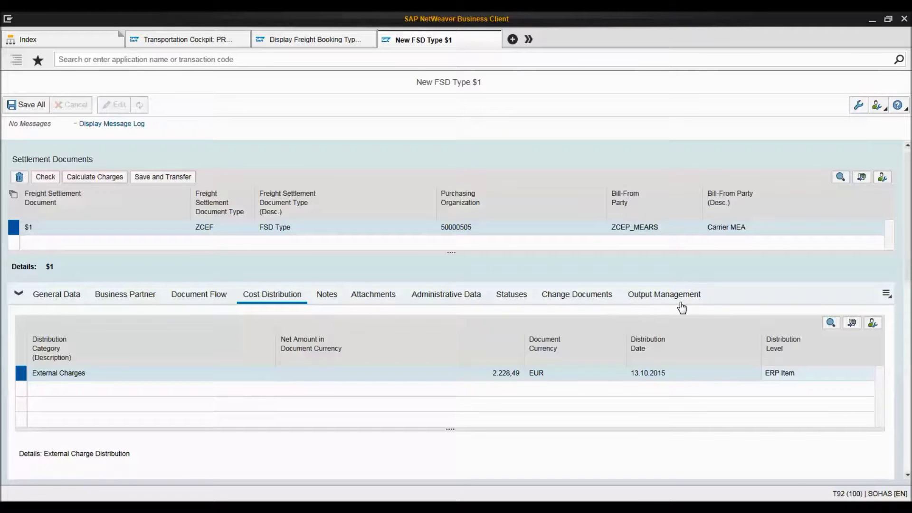
Step: Show the settlement document's document flow and look through its predecessor business documents
{"action": "left_click", "coordinate": [213, 298]}
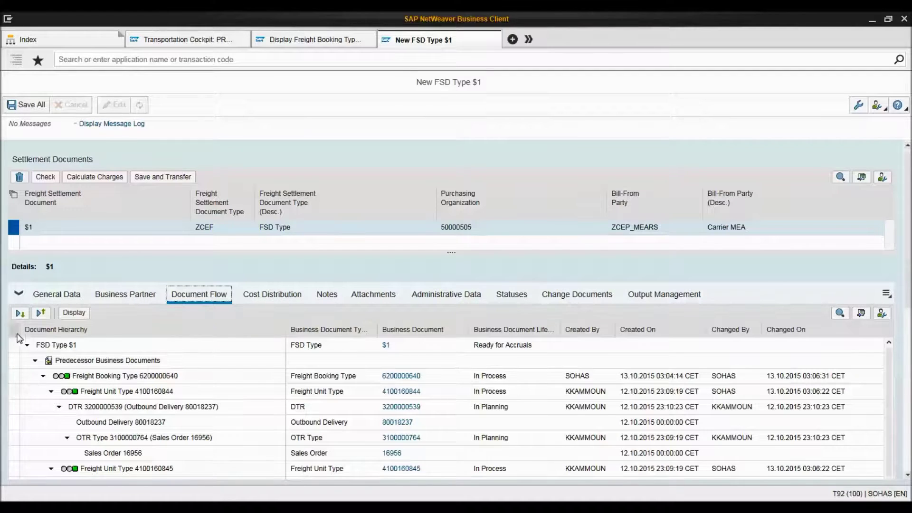
{"action": "scroll", "coordinate": [107, 338], "scroll_direction": "down", "scroll_amount": 2}
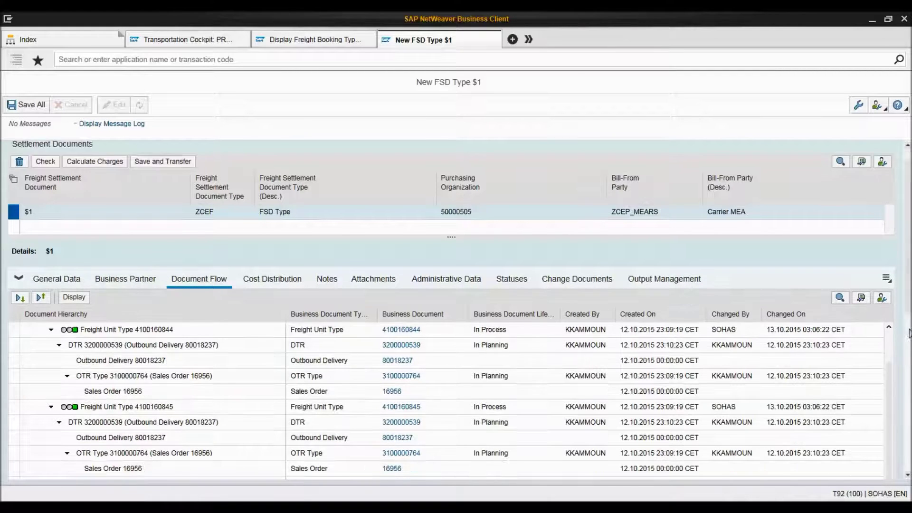
{"action": "scroll", "coordinate": [396, 341], "scroll_direction": "down", "scroll_amount": 4}
{"action": "scroll", "coordinate": [106, 319], "scroll_direction": "up", "scroll_amount": 2}
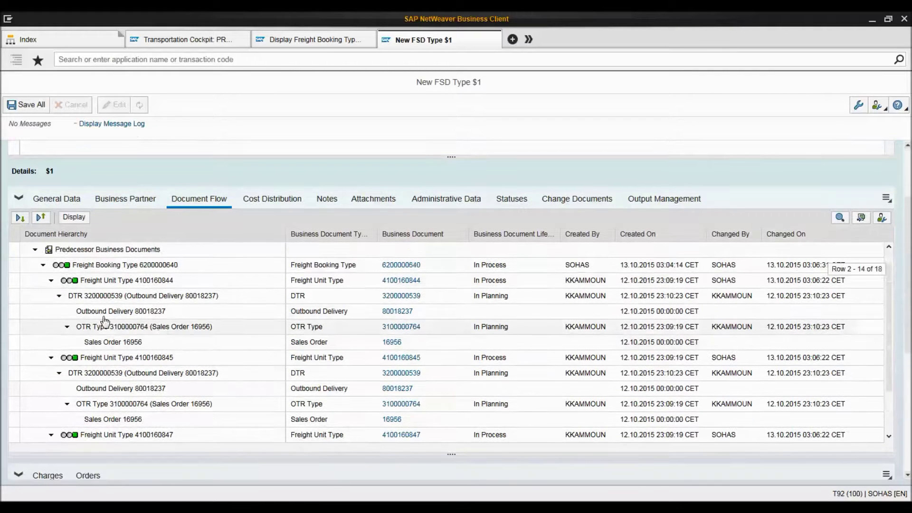
Step: Collapse the document hierarchy and trace it level by level from the settlement document through the first freight unit to the sales order
{"action": "left_click", "coordinate": [40, 219]}
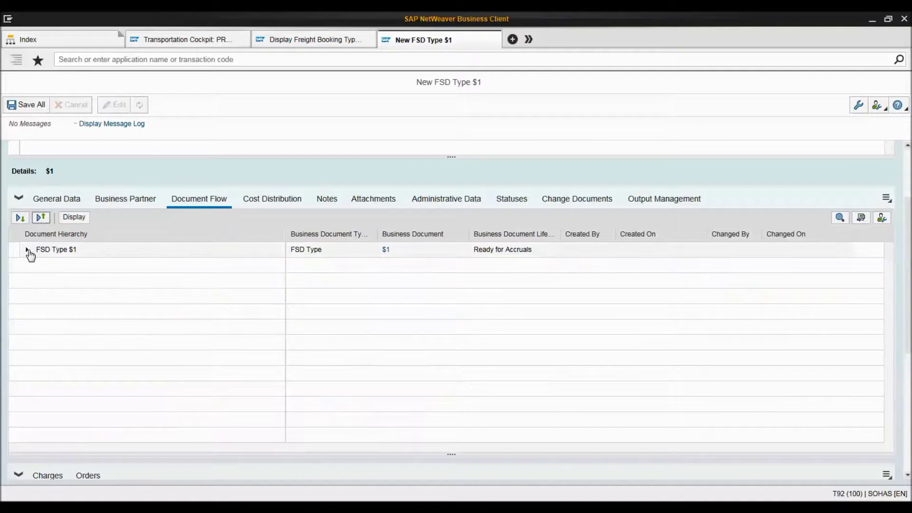
{"action": "left_click", "coordinate": [27, 250]}
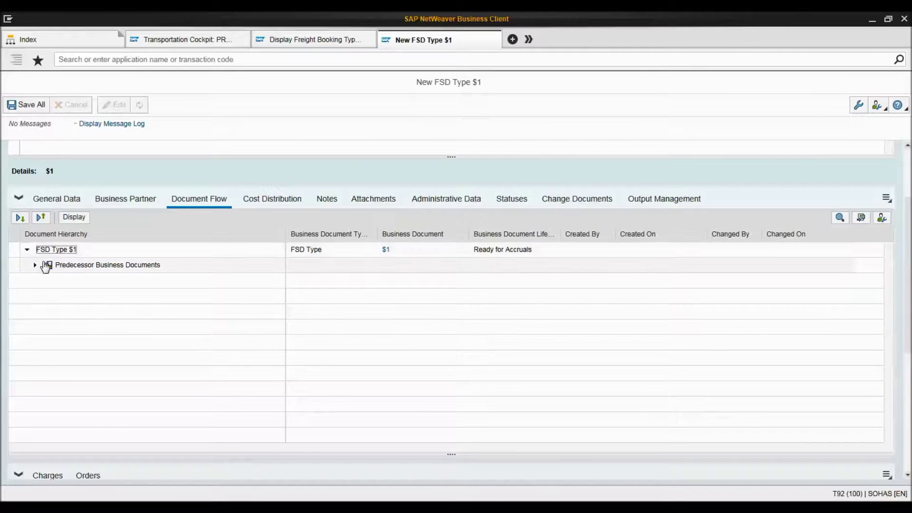
{"action": "left_click", "coordinate": [35, 265]}
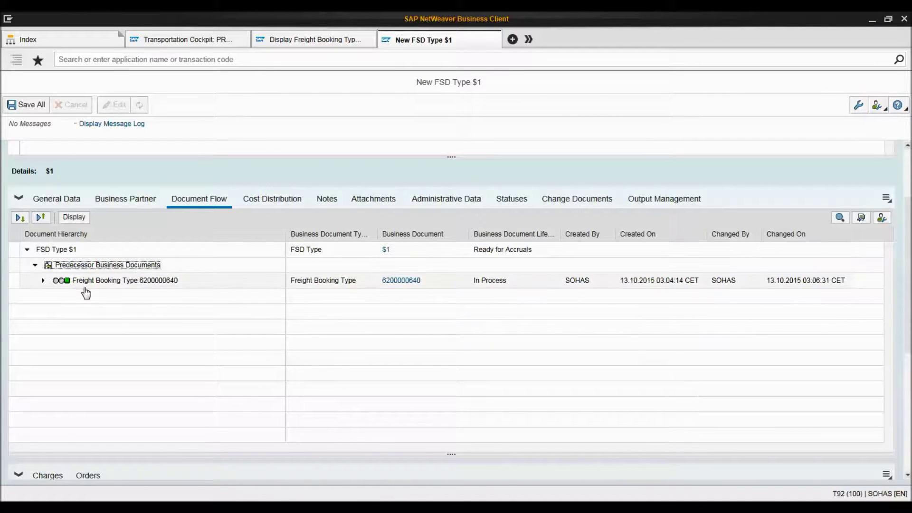
{"action": "left_click", "coordinate": [43, 280]}
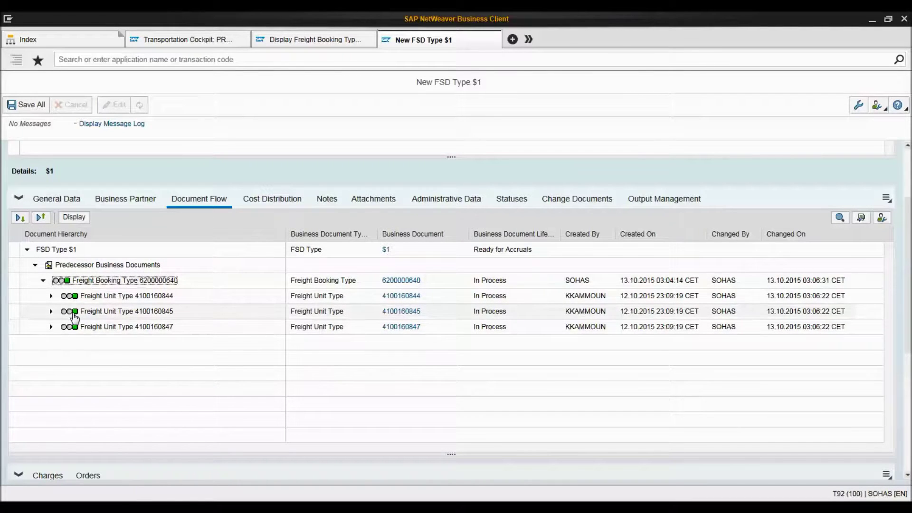
{"action": "left_click", "coordinate": [52, 298]}
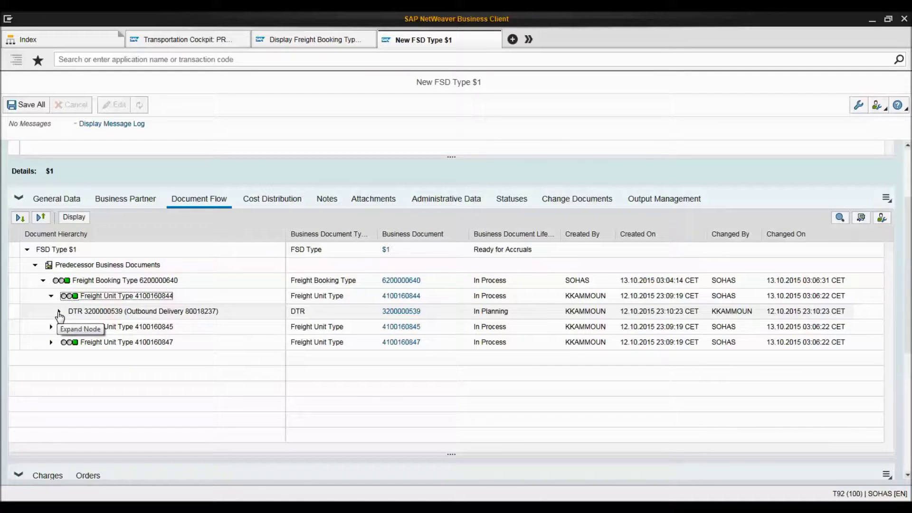
{"action": "left_click", "coordinate": [59, 312]}
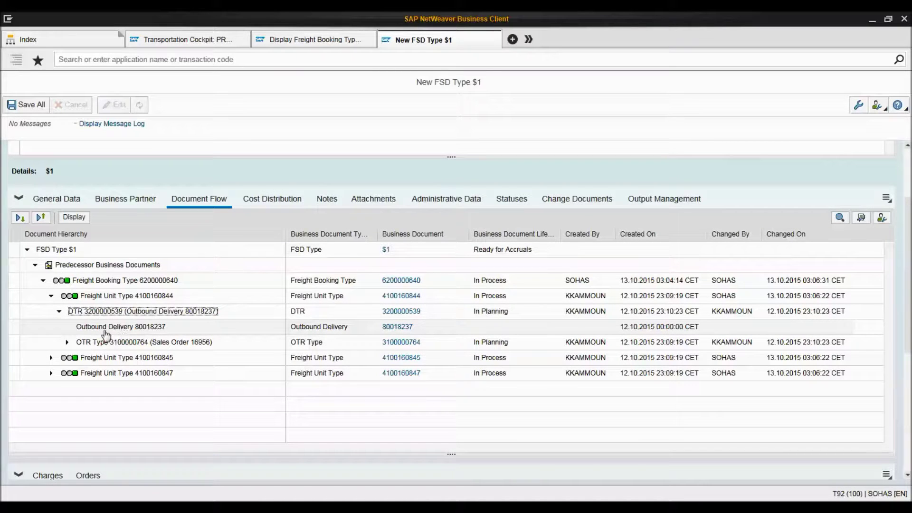
{"action": "left_click", "coordinate": [67, 343]}
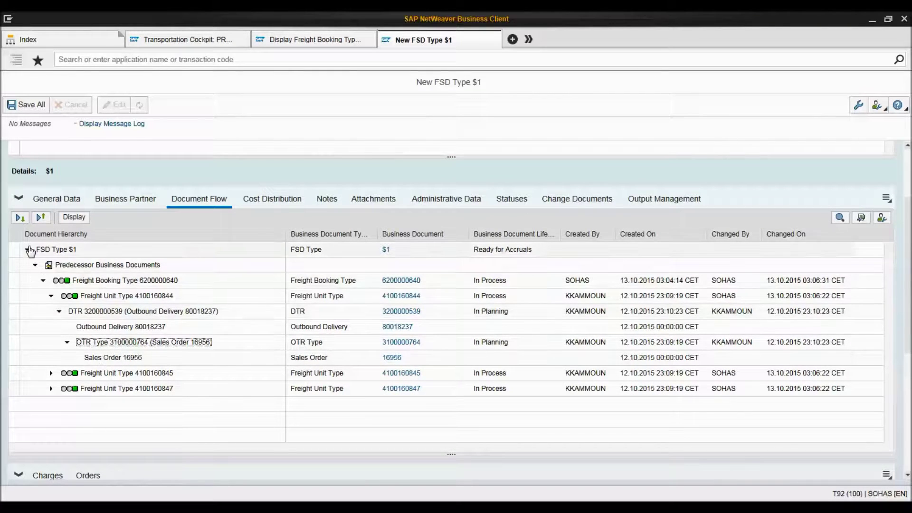
Step: Save the new freight settlement document, and reopen it for editing to save and transfer it
{"action": "scroll", "coordinate": [135, 288], "scroll_direction": "up", "scroll_amount": 2}
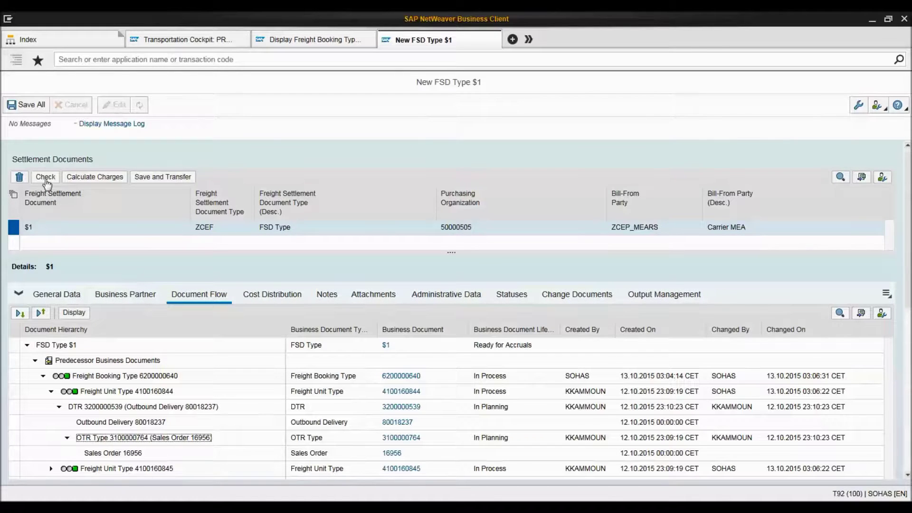
{"action": "left_click", "coordinate": [36, 111]}
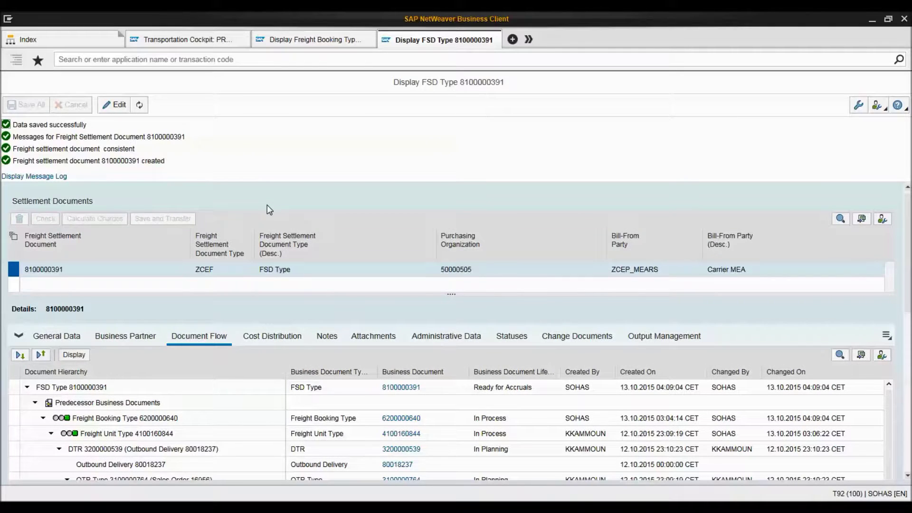
{"action": "left_click", "coordinate": [112, 107]}
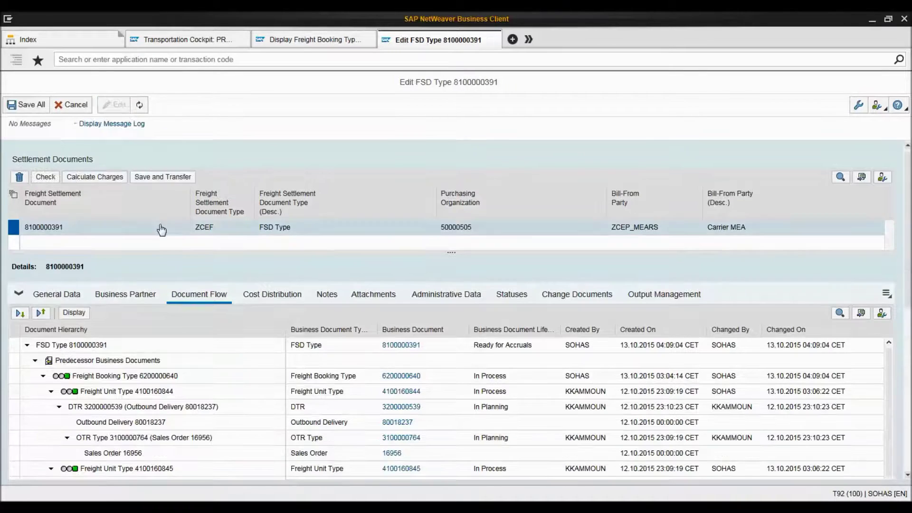
{"action": "left_click", "coordinate": [169, 179]}
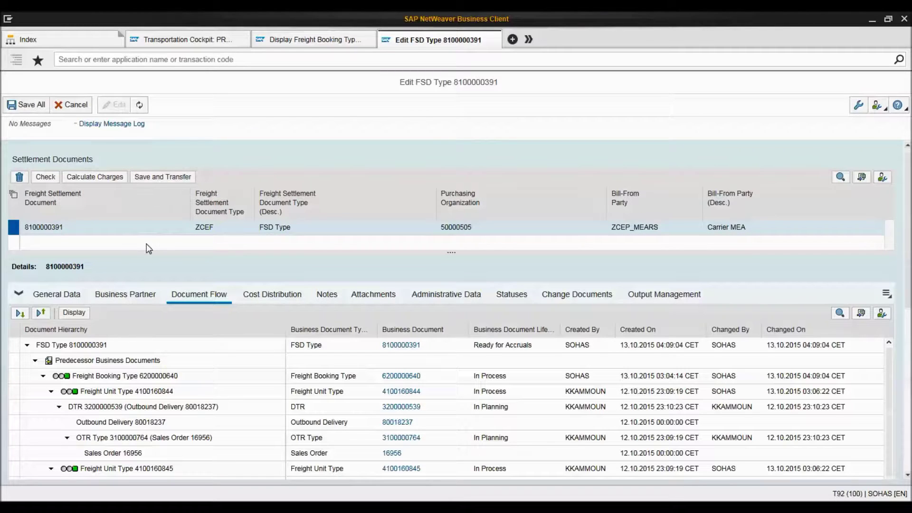